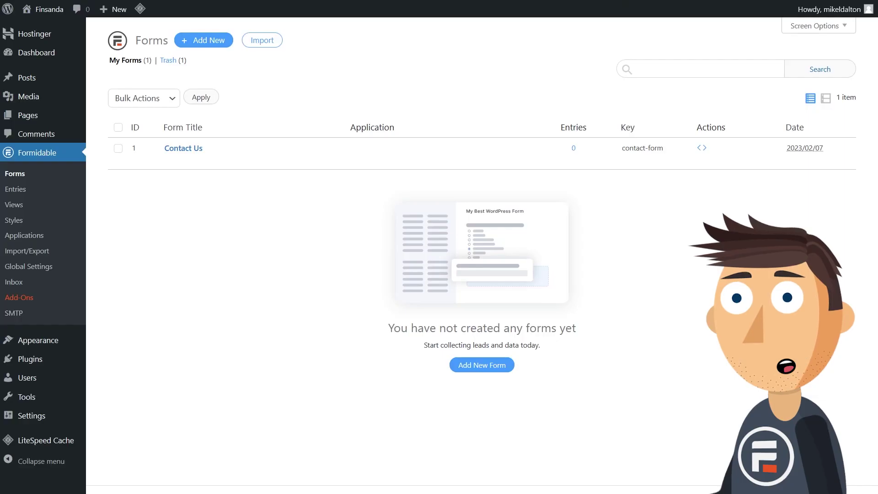
Step: Create a new form from the Baseball League Registration template
{"action": "left_click", "coordinate": [218, 42]}
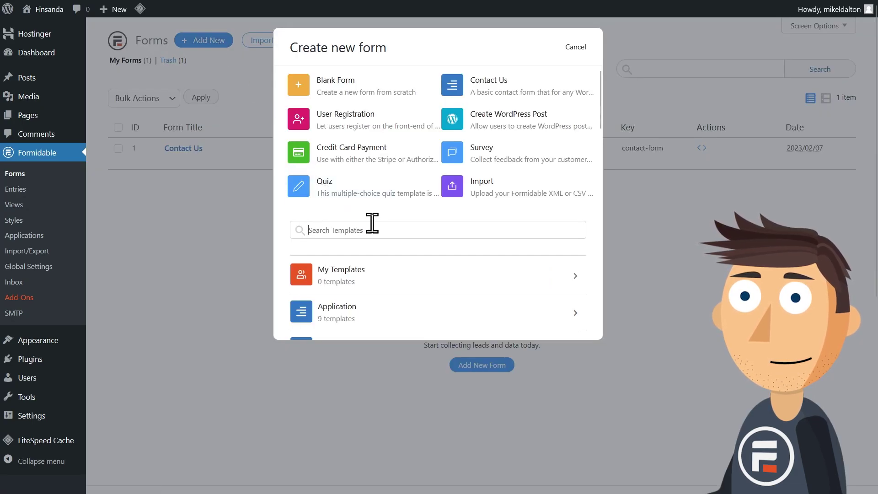
{"action": "type", "text": "baseba"}
{"action": "left_click", "coordinate": [396, 273]}
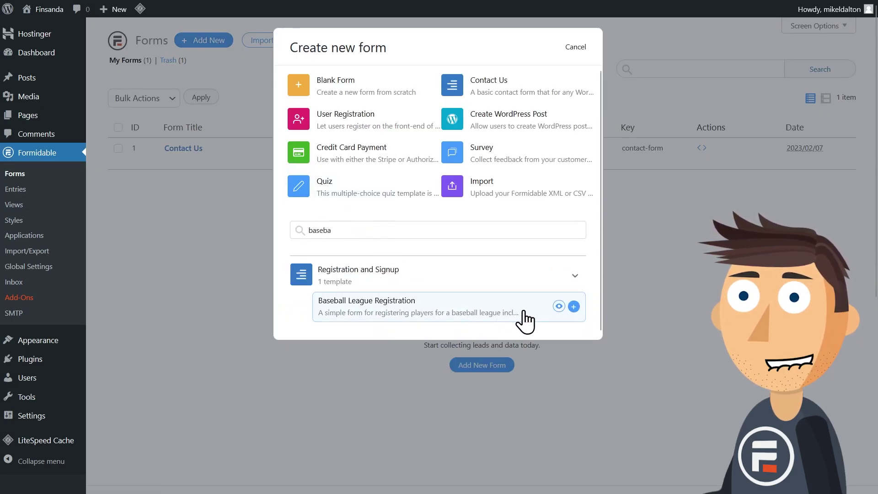
{"action": "left_click", "coordinate": [575, 359]}
{"action": "left_click", "coordinate": [563, 185]}
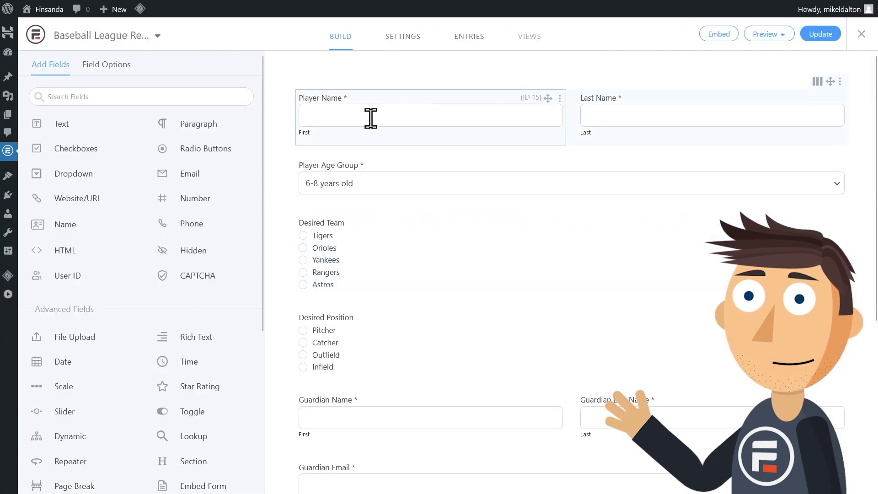
Step: Set the form's scheduling to Limit Entries with a 100-entry limit and save
{"action": "left_click", "coordinate": [412, 37]}
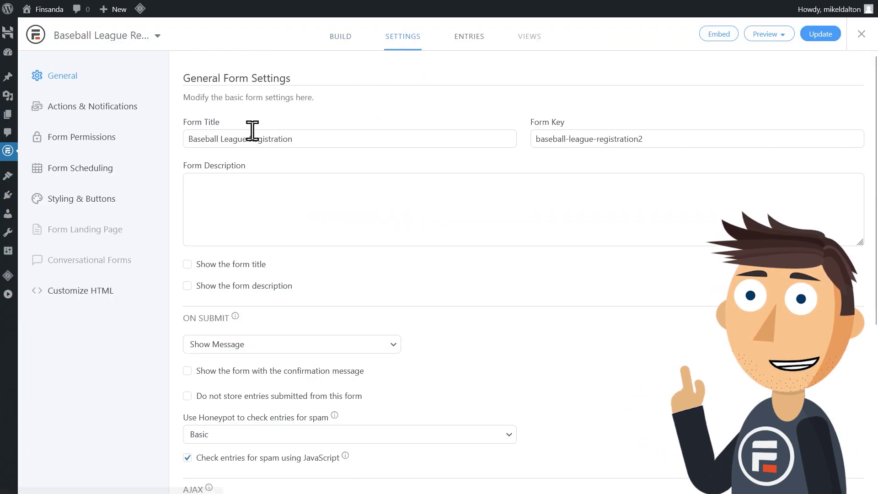
{"action": "left_click", "coordinate": [106, 169]}
{"action": "left_click", "coordinate": [465, 123]}
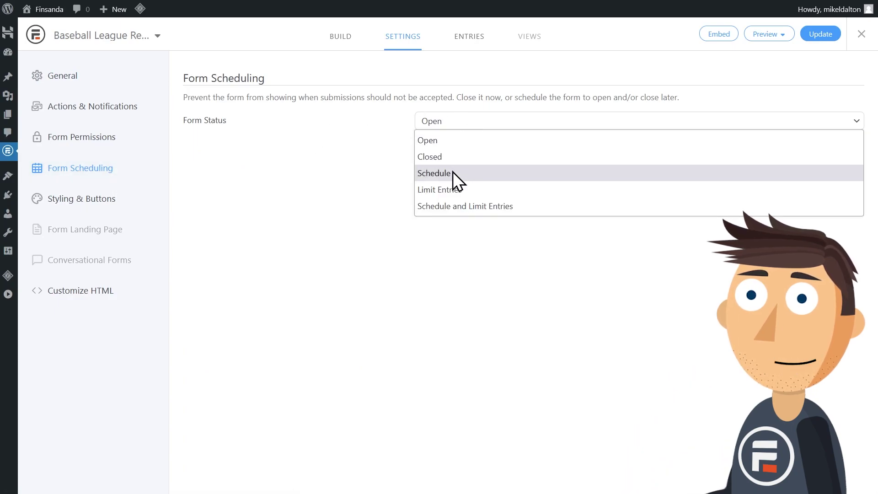
{"action": "left_click", "coordinate": [450, 189]}
{"action": "type", "text": "100"}
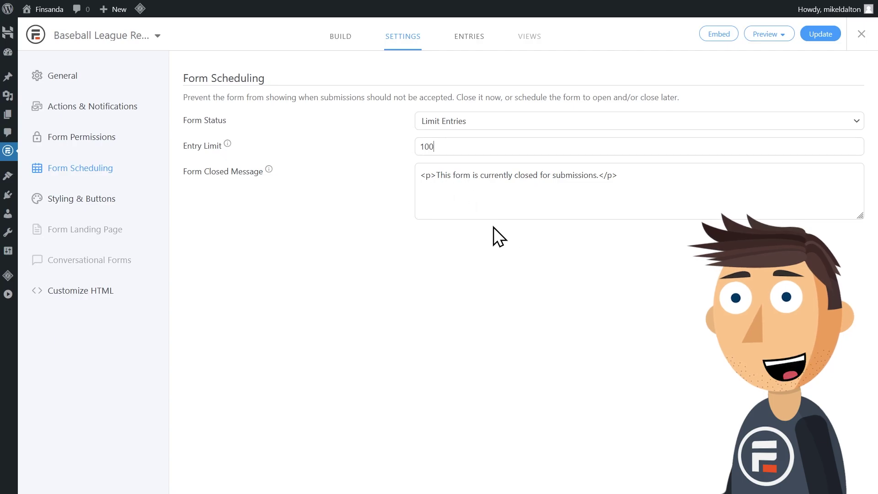
{"action": "left_click", "coordinate": [827, 40]}
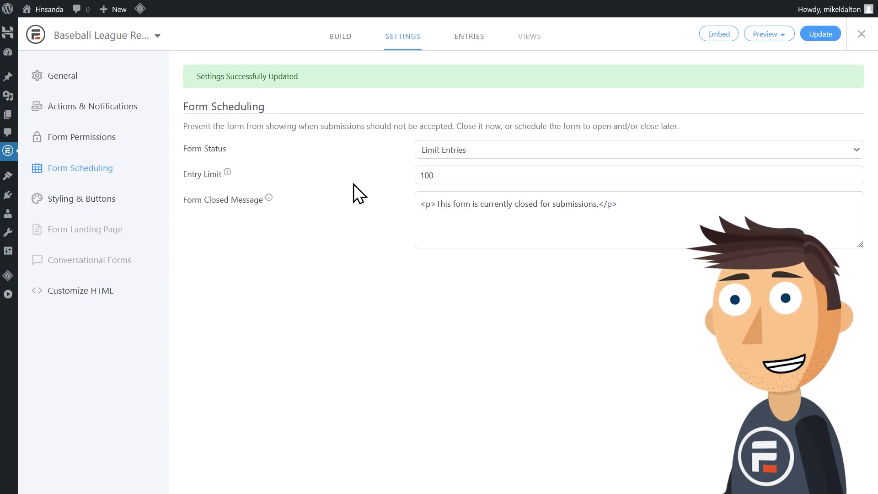
Step: Install and activate the Code Snippets plugin, then view its Snippets list
{"action": "mouse_move", "coordinate": [5, 203]}
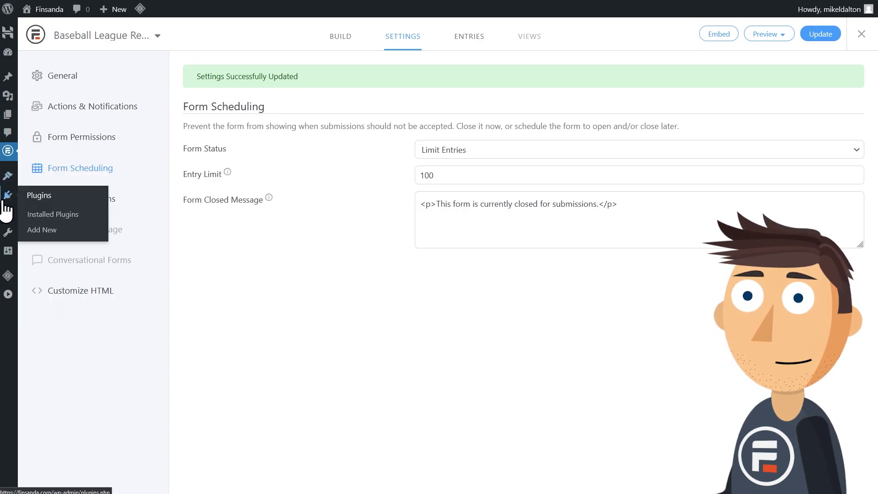
{"action": "left_click", "coordinate": [44, 230]}
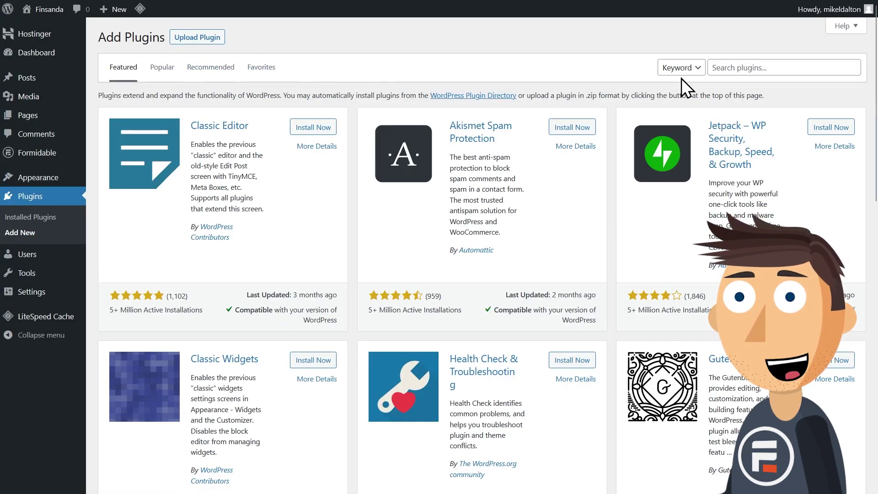
{"action": "left_click", "coordinate": [753, 63]}
{"action": "type", "text": "code snippets"}
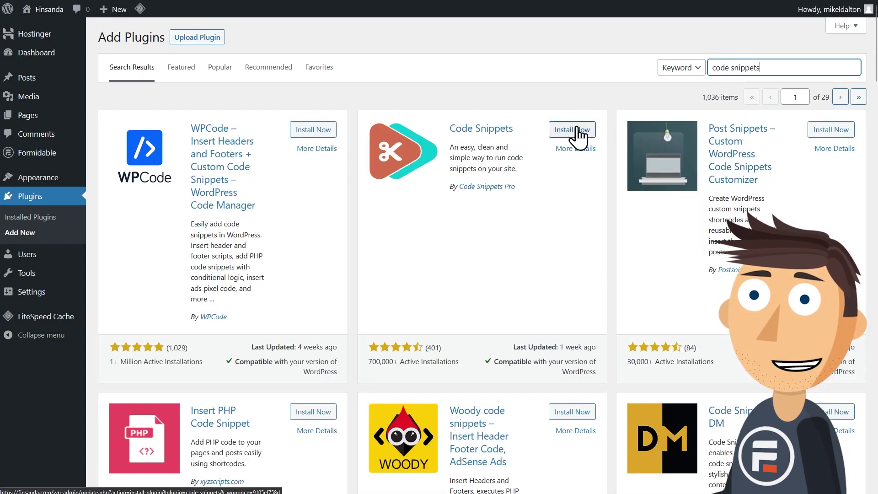
{"action": "left_click", "coordinate": [577, 131]}
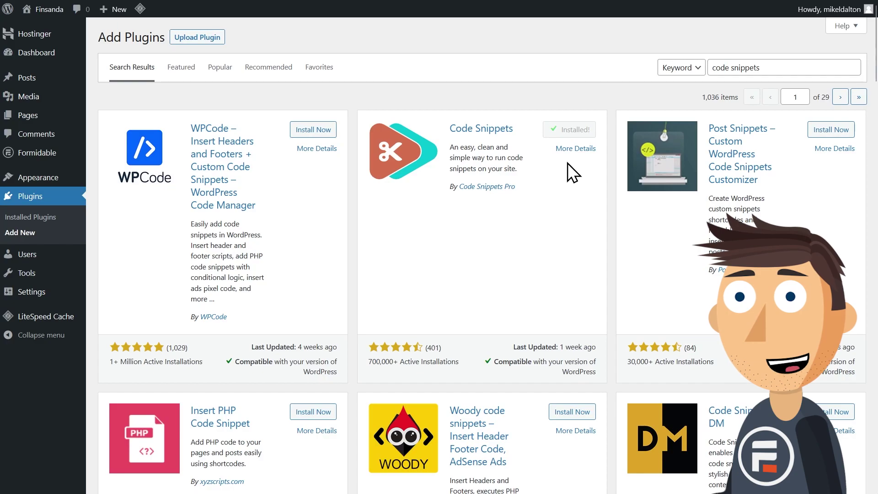
{"action": "left_click", "coordinate": [572, 132]}
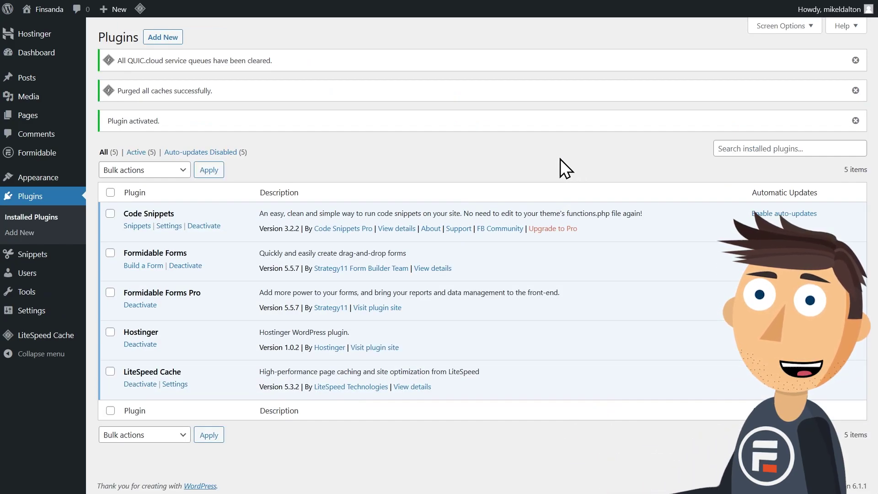
{"action": "left_click", "coordinate": [131, 227]}
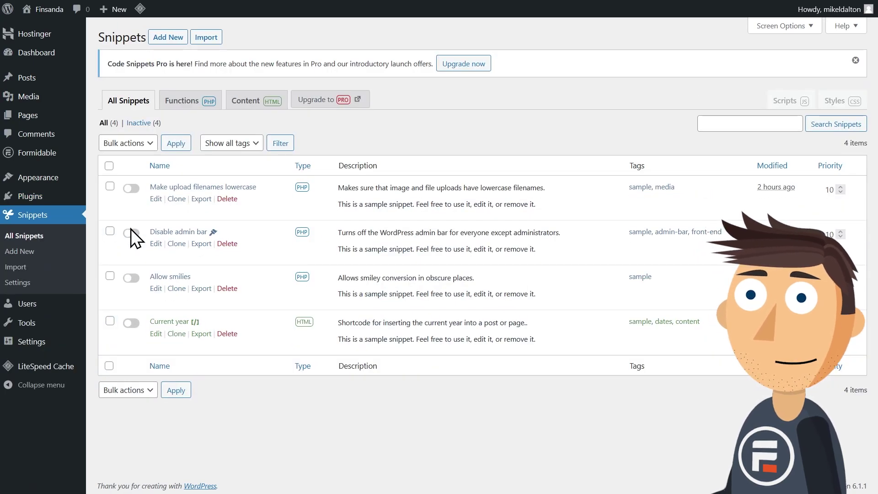
Step: Add a new snippet titled 'Remaining' containing the pasted remaining-places PHP shortcode code
{"action": "left_click", "coordinate": [168, 37]}
{"action": "left_click", "coordinate": [202, 63]}
{"action": "type", "text": "Rem"}
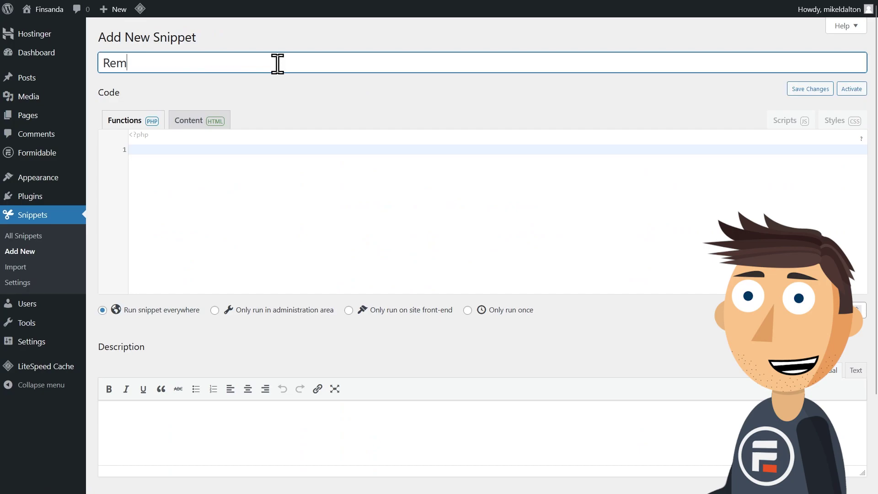
{"action": "type", "text": "aining"}
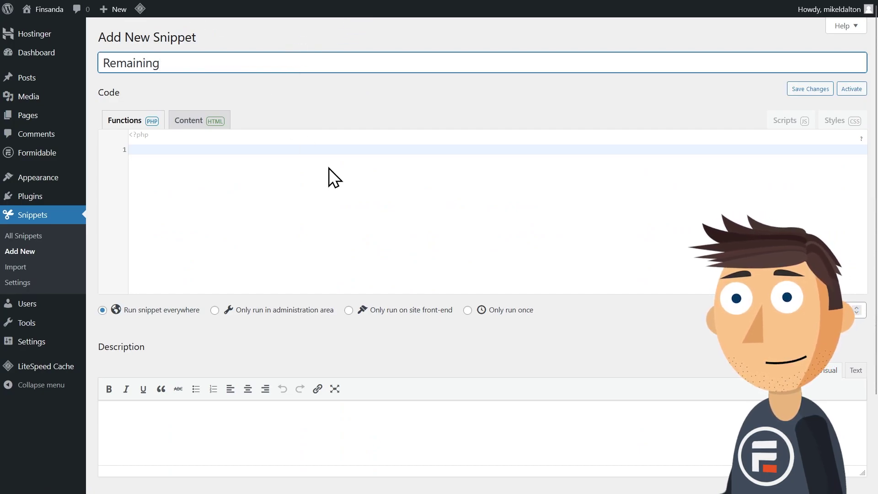
{"action": "left_click", "coordinate": [318, 148]}
{"action": "type", "text": "add_shortcode( 'remaining', 'ff_simple_remaining_places' ); function ff_simple_remaining_places( $atts ) { \t$places_taken     = FrmProStatisticsController::stats_shortcode( array( \t\t'id'   => x, \t\t'type' => 'count' \t) );//change x to the id of the field you want to count \t$remaining_places = 0 - $places_taken;//change 0 to the total number of spaces at the event  \treturn $remaining_places; }"}
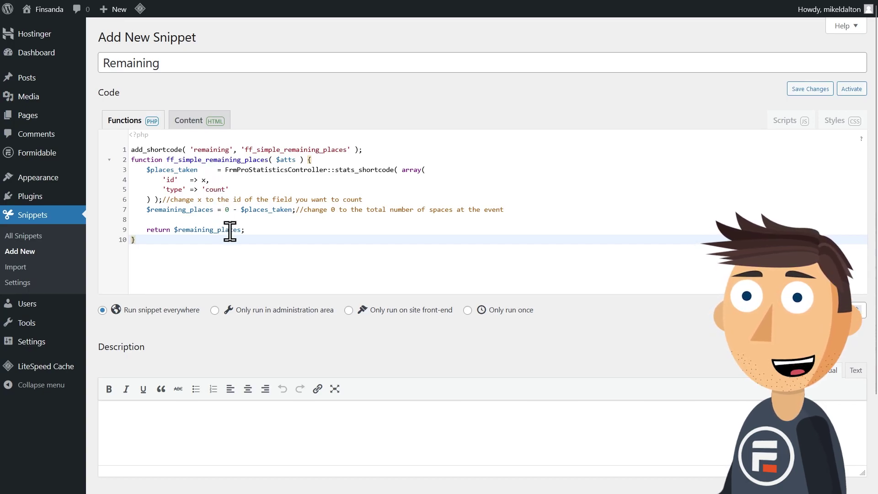
Step: Change the total places on line 7 from 0 to 100
{"action": "left_click", "coordinate": [228, 209]}
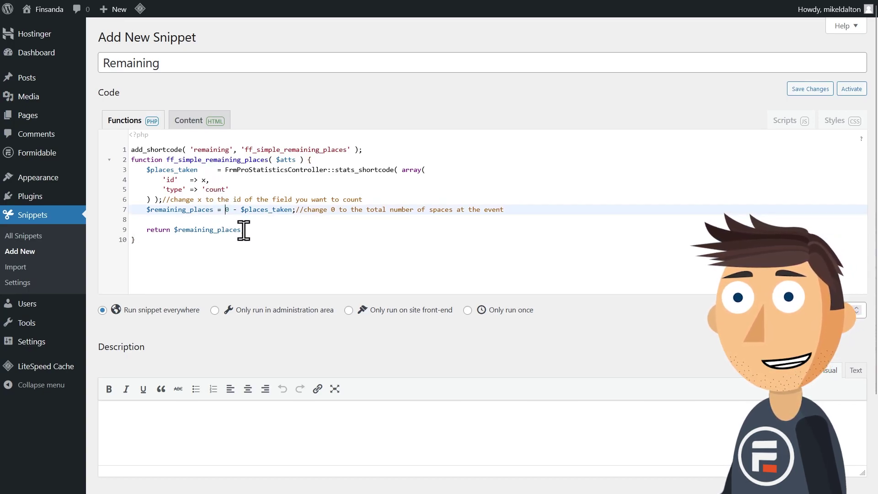
{"action": "type", "text": "10"}
{"action": "left_click", "coordinate": [299, 265]}
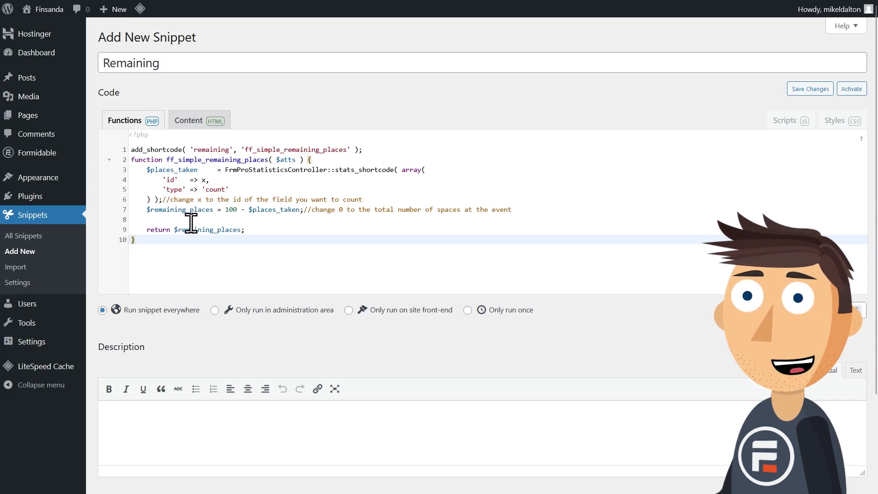
Step: Save the Remaining snippet and look up the Baseball League Registration form's fields
{"action": "left_click", "coordinate": [815, 90]}
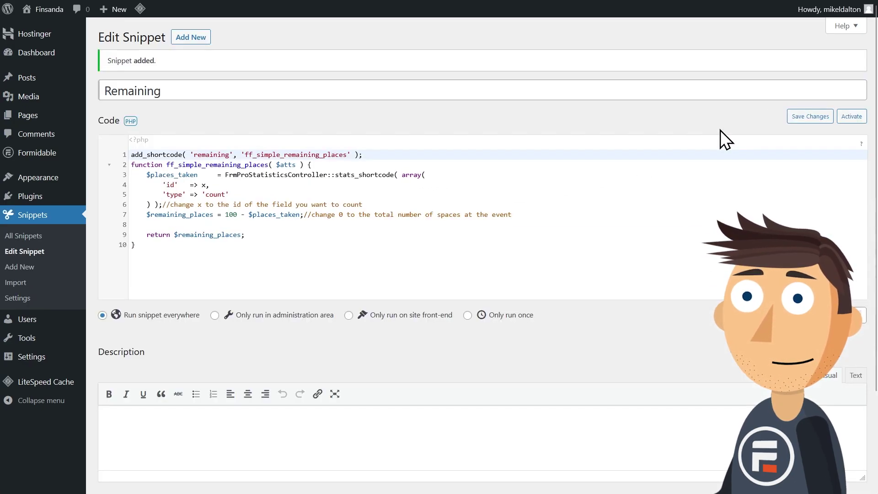
{"action": "mouse_move", "coordinate": [48, 158]}
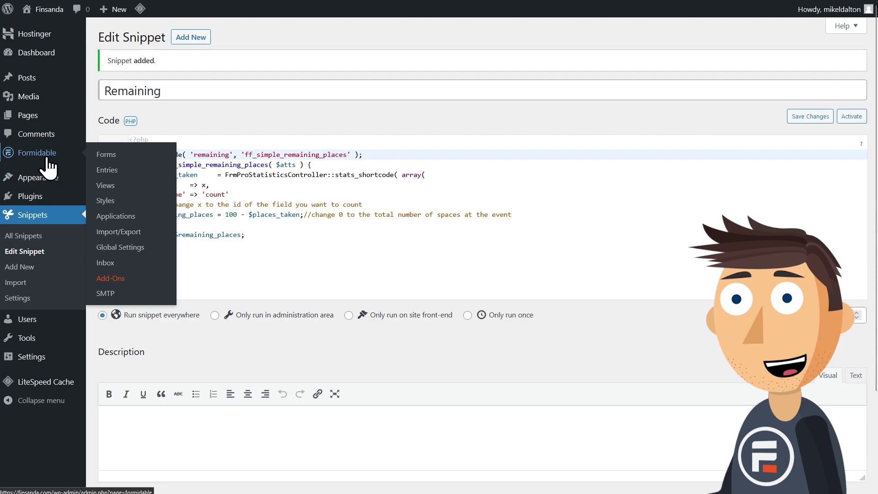
{"action": "left_click", "coordinate": [110, 154]}
{"action": "left_click", "coordinate": [203, 149]}
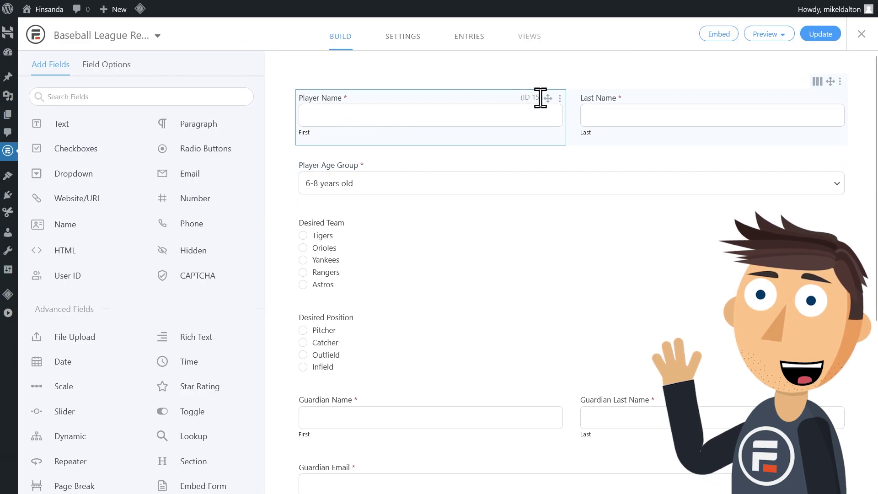
Step: Set the Remaining snippet to count field id 15, then save and activate it
{"action": "mouse_move", "coordinate": [9, 213]}
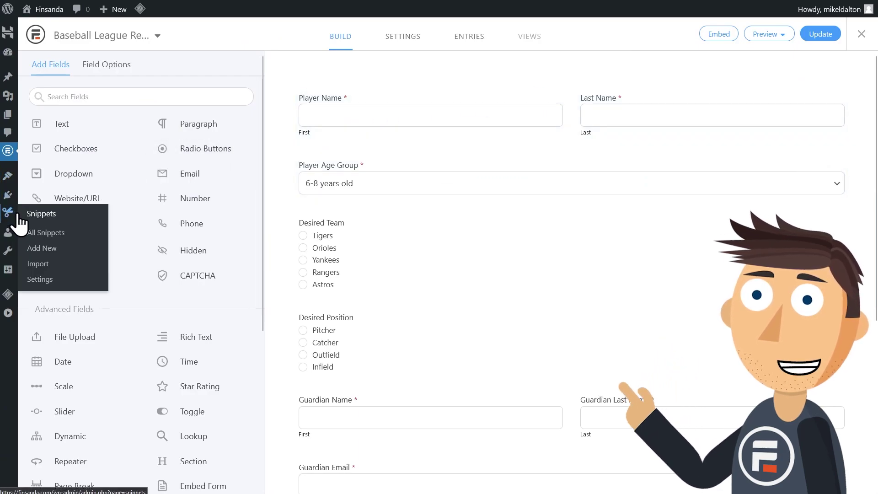
{"action": "left_click", "coordinate": [44, 236]}
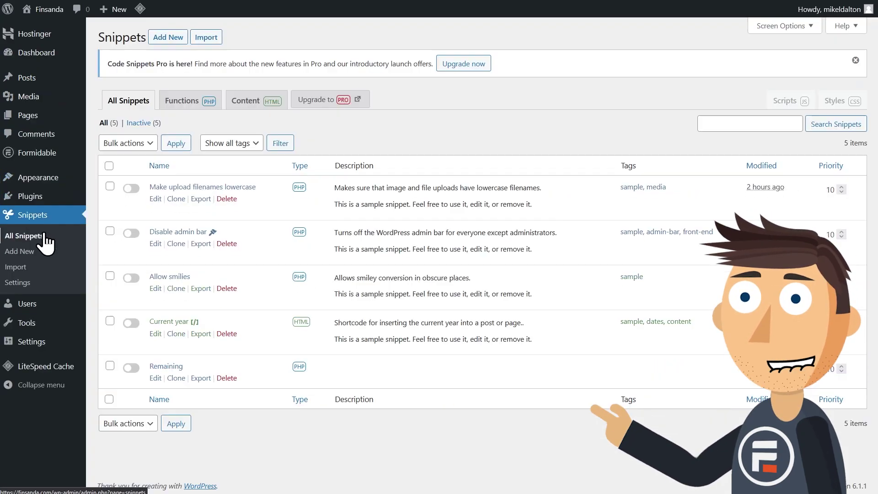
{"action": "left_click", "coordinate": [156, 377]}
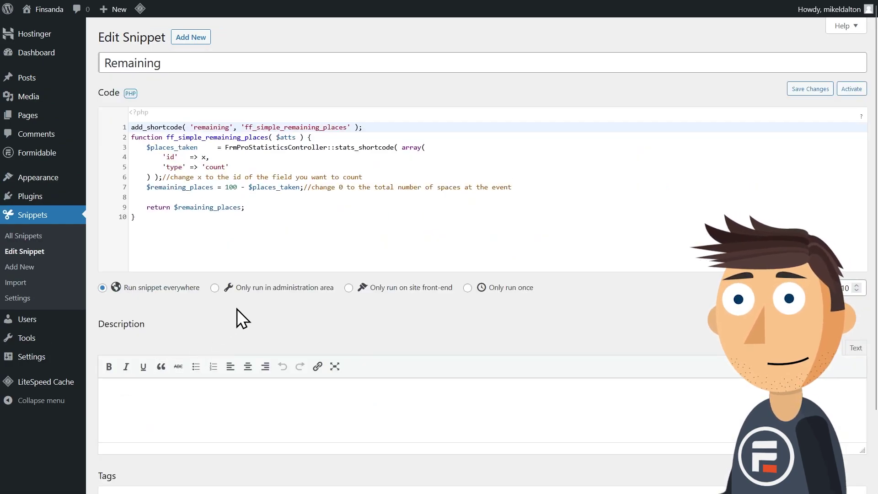
{"action": "left_click", "coordinate": [204, 158]}
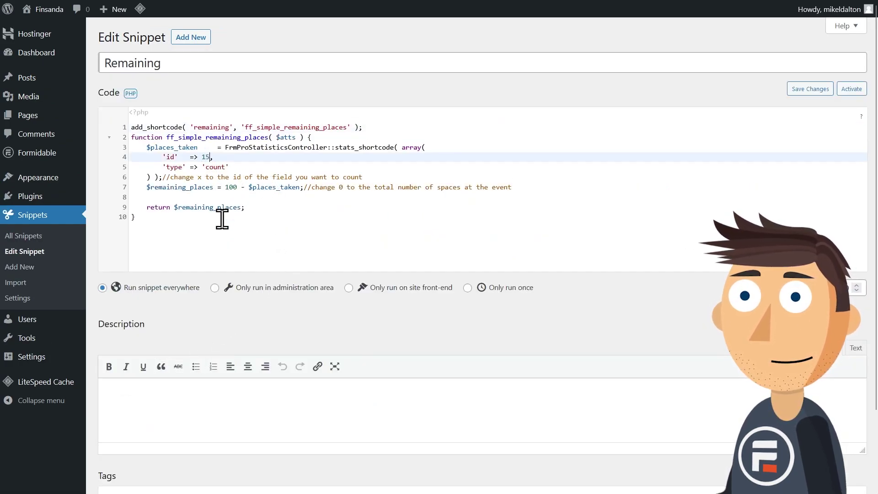
{"action": "left_click", "coordinate": [261, 207]}
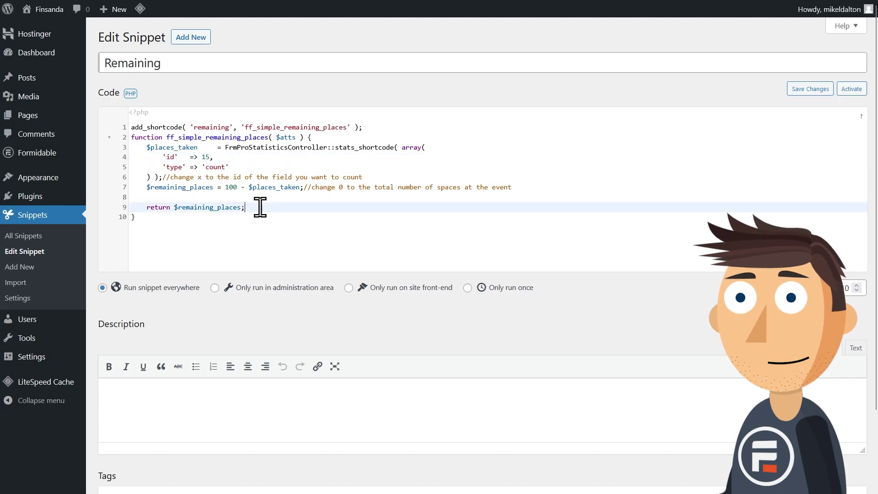
{"action": "left_click", "coordinate": [850, 89]}
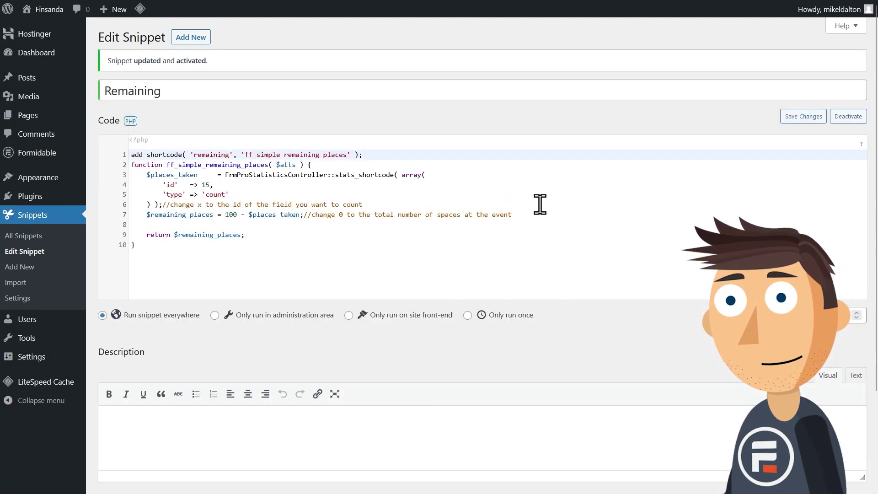
Step: Create a page titled 'Baseball Sign-ups' with the paragraph 'Hurry! Only [remaining] spots left!'
{"action": "left_click", "coordinate": [51, 116]}
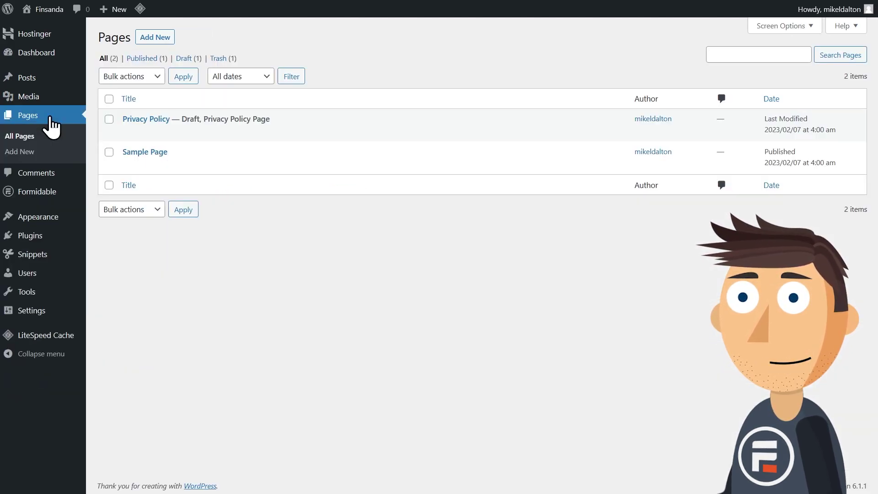
{"action": "left_click", "coordinate": [157, 38]}
{"action": "type", "text": "B"}
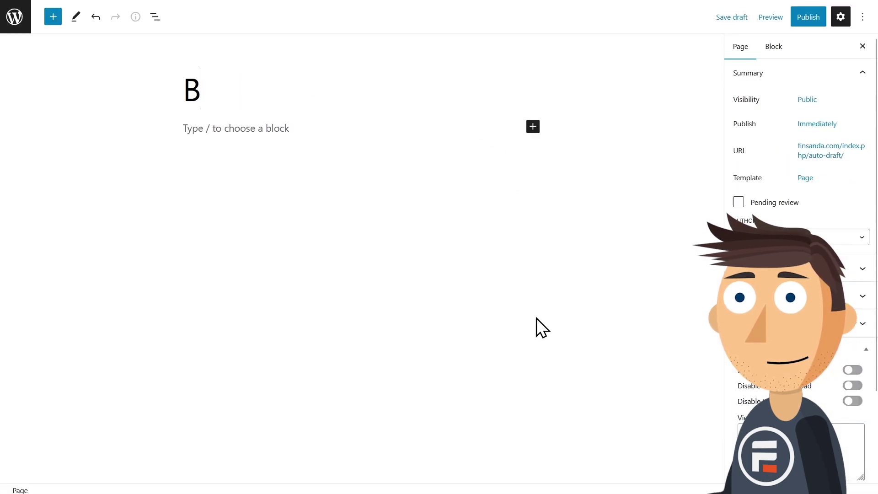
{"action": "type", "text": "aseball Sign-ups"}
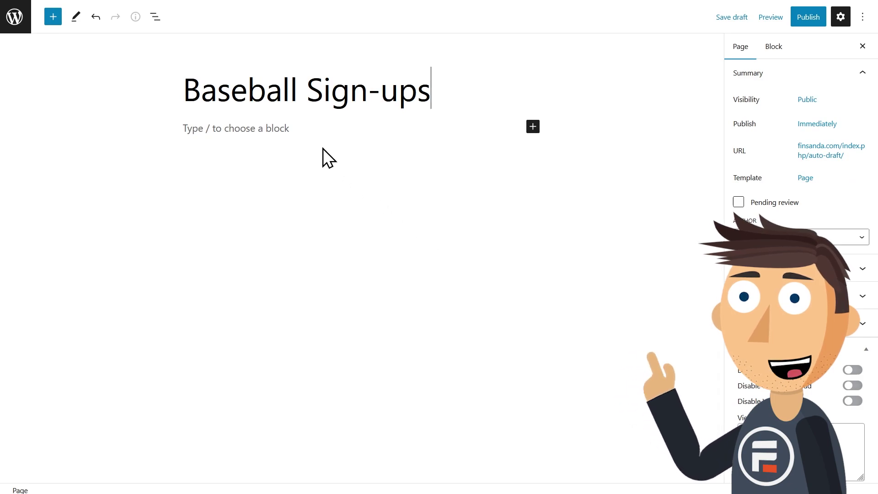
{"action": "key", "text": "Return"}
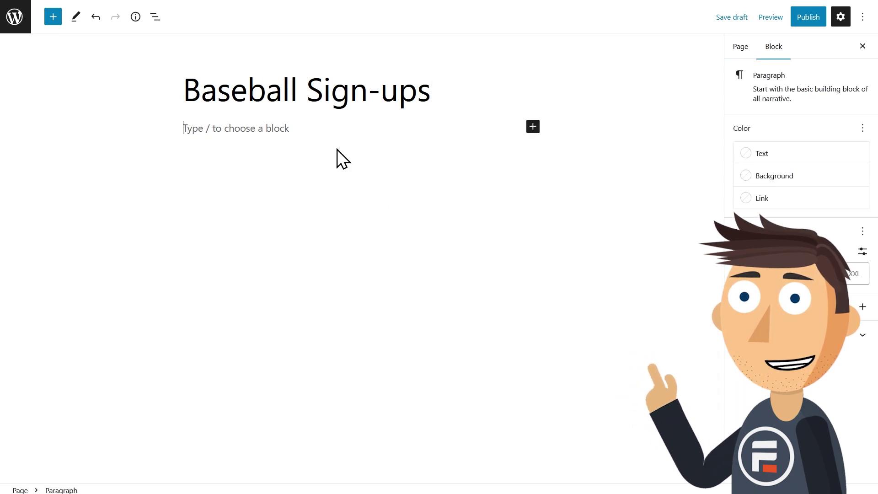
{"action": "type", "text": "Hurry! Only "}
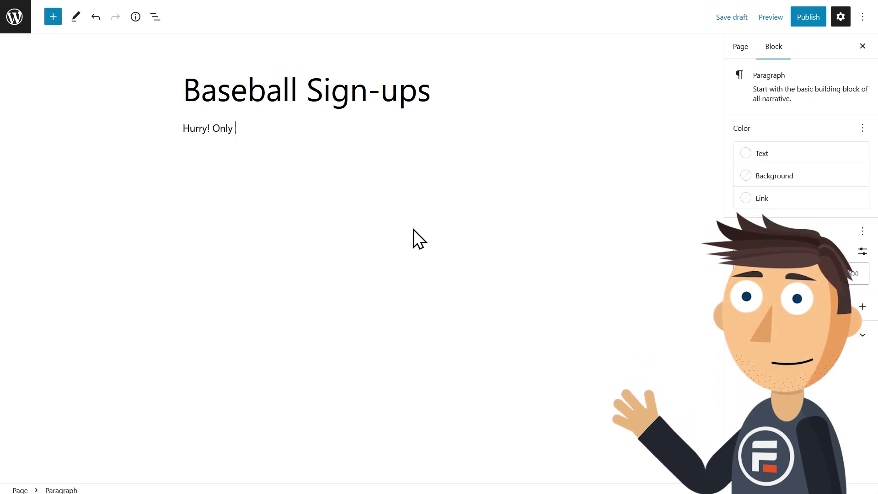
{"action": "type", "text": "[remaining] spots left!"}
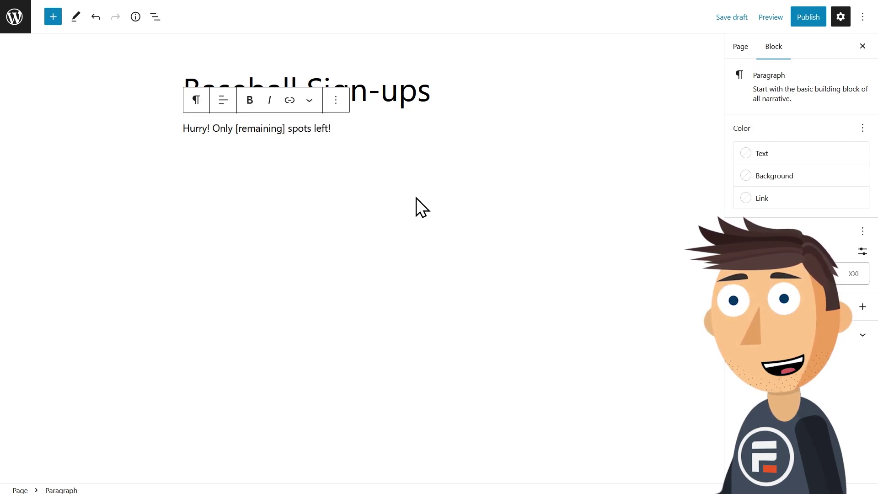
Step: Embed the Baseball League Registration form in a Formidable Forms block below the paragraph
{"action": "left_click", "coordinate": [495, 168]}
{"action": "left_click", "coordinate": [532, 155]}
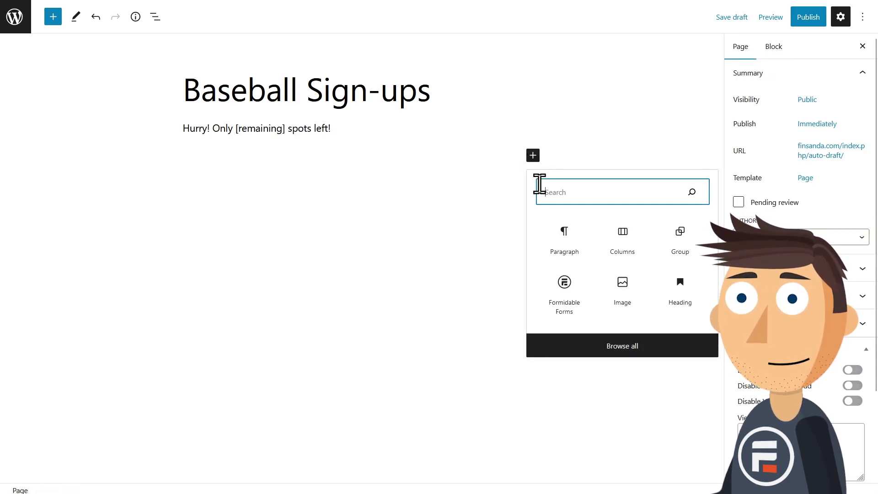
{"action": "left_click", "coordinate": [562, 309]}
{"action": "left_click", "coordinate": [401, 273]}
{"action": "left_click", "coordinate": [374, 303]}
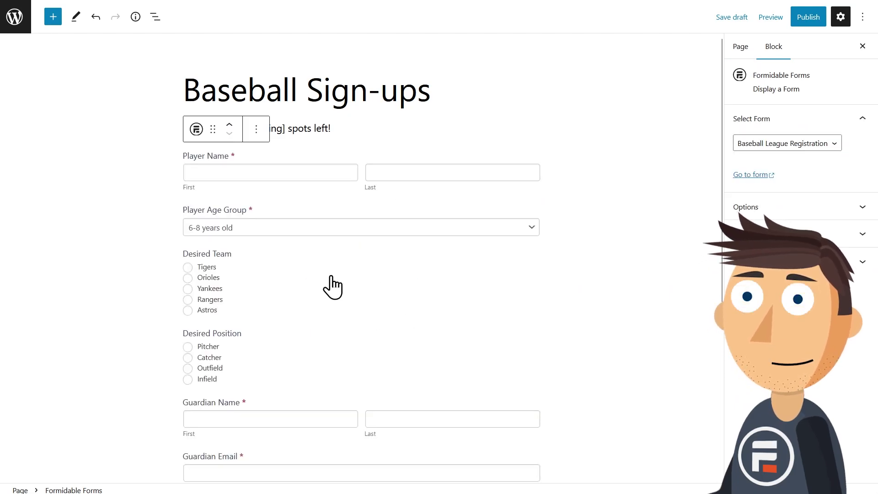
{"action": "left_click", "coordinate": [770, 18]}
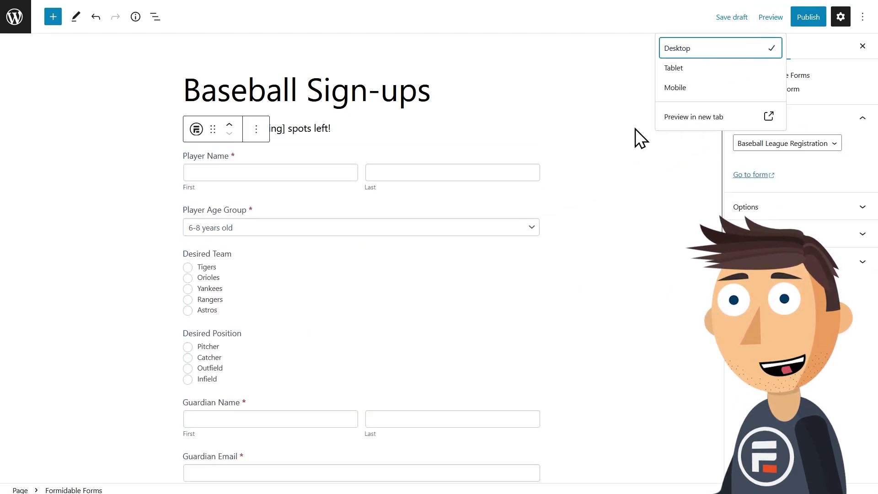
Step: Preview the page in a new tab, then view the Baseball League Registration form's entries
{"action": "left_click", "coordinate": [677, 120]}
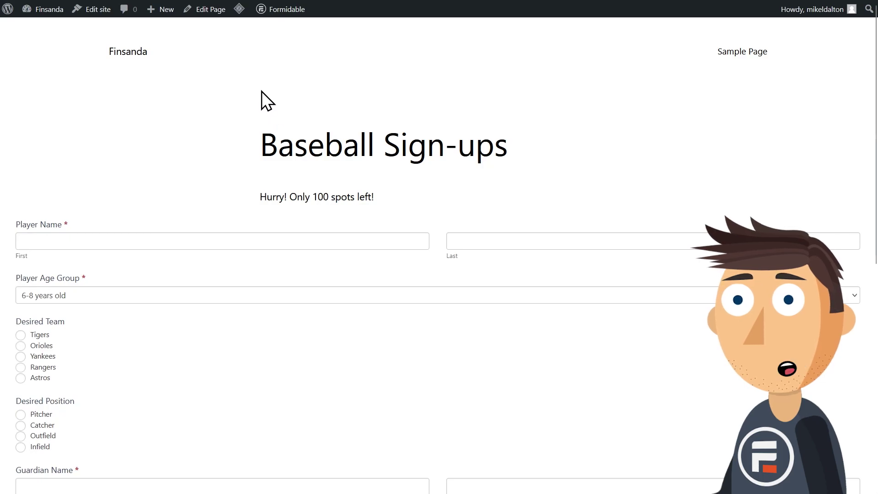
{"action": "left_click", "coordinate": [8, 9]}
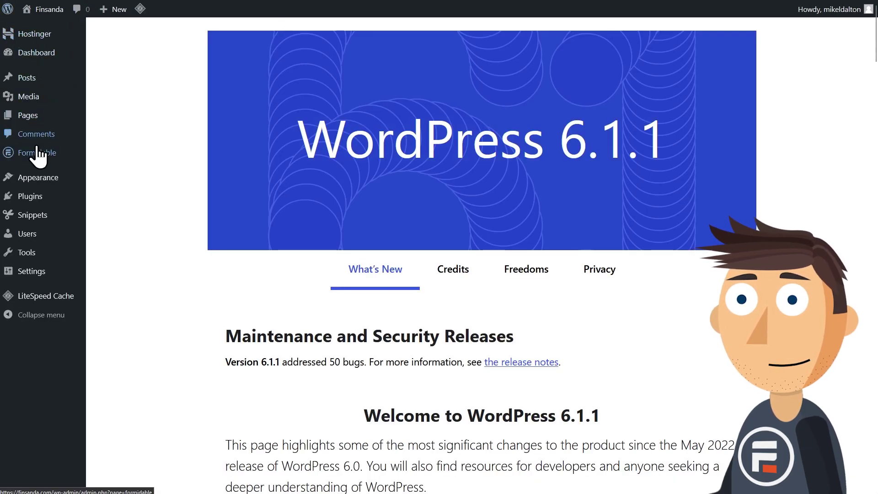
{"action": "mouse_move", "coordinate": [73, 162]}
{"action": "left_click", "coordinate": [106, 155]}
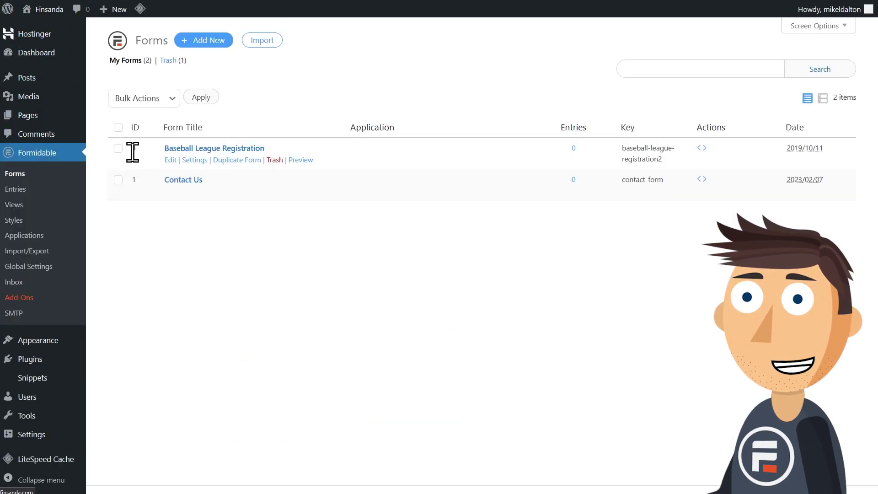
{"action": "left_click", "coordinate": [203, 146]}
{"action": "left_click", "coordinate": [476, 41]}
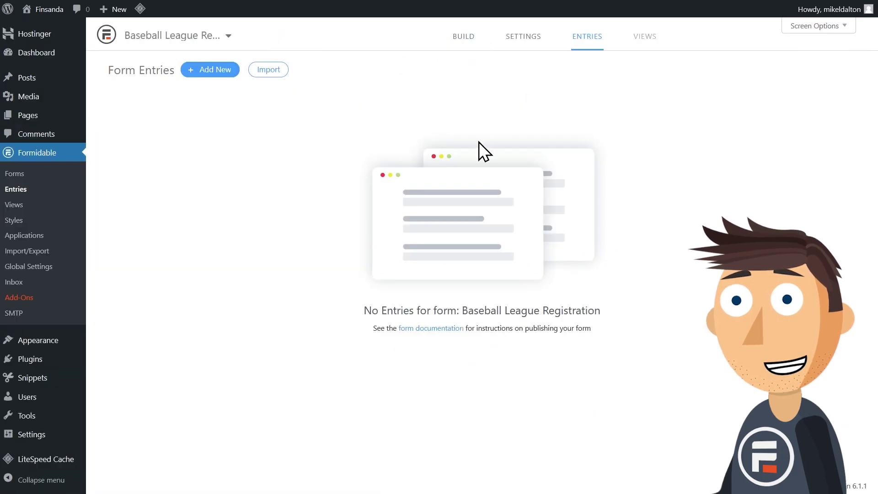
Step: Start a new entry for player 'Test Test', choosing team Yankees and position Pitcher
{"action": "left_click", "coordinate": [201, 71]}
{"action": "type", "text": "Test"}
{"action": "left_click", "coordinate": [513, 118]}
{"action": "type", "text": "Test"}
{"action": "left_click", "coordinate": [113, 237]}
{"action": "left_click", "coordinate": [112, 306]}
Step: Fill in placeholder guardian name, e-mail and address with zip 12345 and country Hungary, then submit
{"action": "left_click", "coordinate": [178, 384]}
{"action": "type", "text": "Test"}
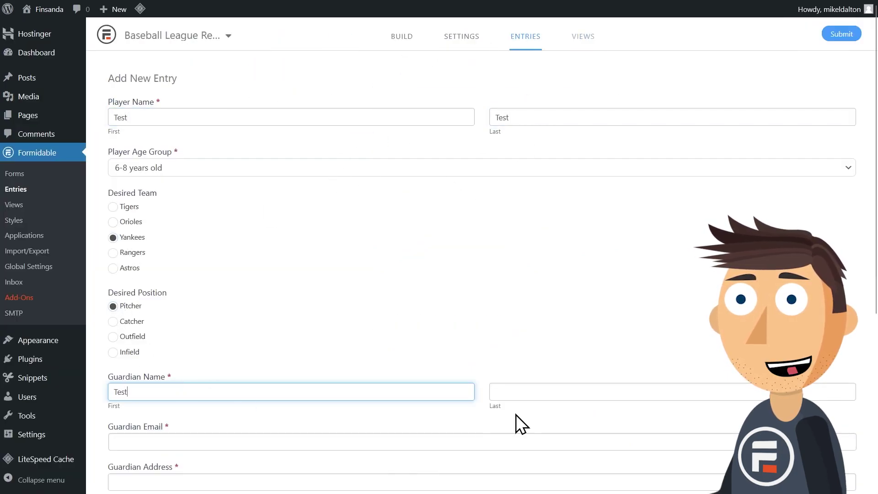
{"action": "type", "text": "2"}
{"action": "key", "text": "Tab"}
{"action": "type", "text": "Test2"}
{"action": "scroll", "coordinate": [485, 384], "scroll_direction": "down", "scroll_amount": 4}
{"action": "key", "text": "Tab"}
{"action": "type", "text": "fake@email.com"}
{"action": "key", "text": "Tab"}
{"action": "type", "text": "567 Fake"}
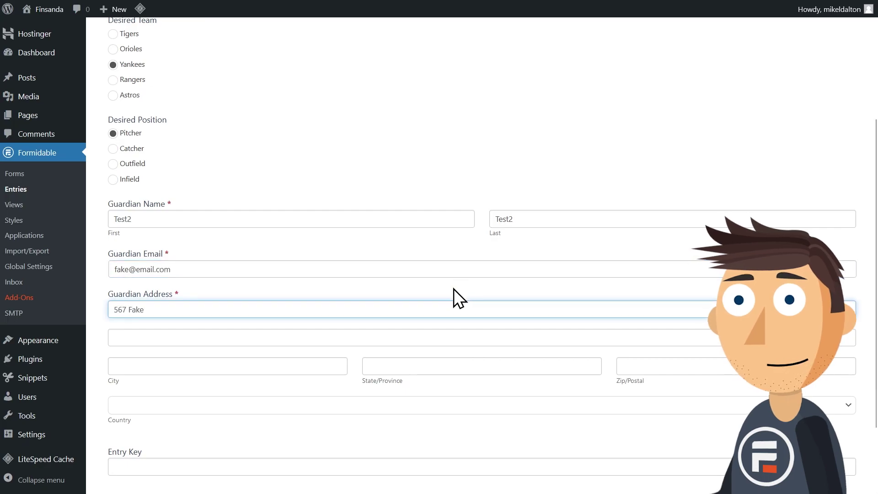
{"action": "key", "text": "Tab"}
{"action": "key", "text": "Tab"}
{"action": "type", "text": "Fake"}
{"action": "left_click", "coordinate": [447, 366]}
{"action": "type", "text": "Fake"}
{"action": "key", "text": "Tab"}
{"action": "type", "text": "12345"}
{"action": "left_click", "coordinate": [476, 405]}
{"action": "left_click", "coordinate": [320, 351]}
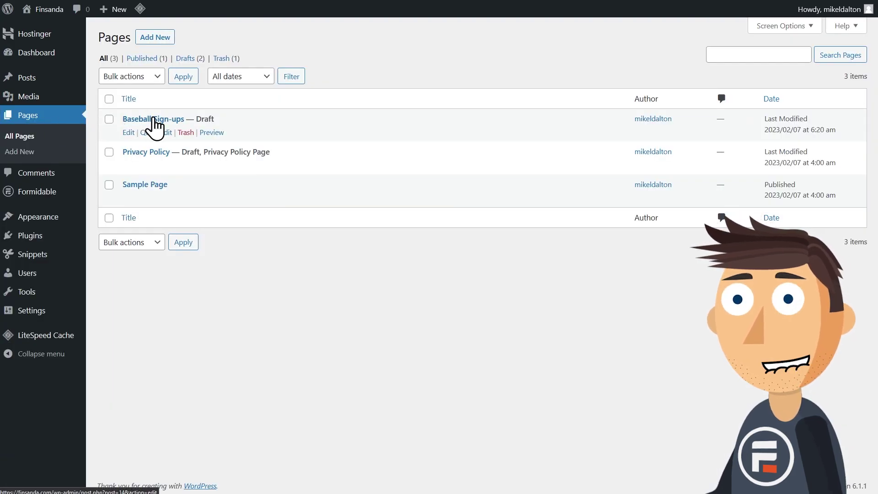
Step: Preview the Baseball Sign-ups page in a new tab to confirm it shows 99 spots left
{"action": "left_click", "coordinate": [151, 119]}
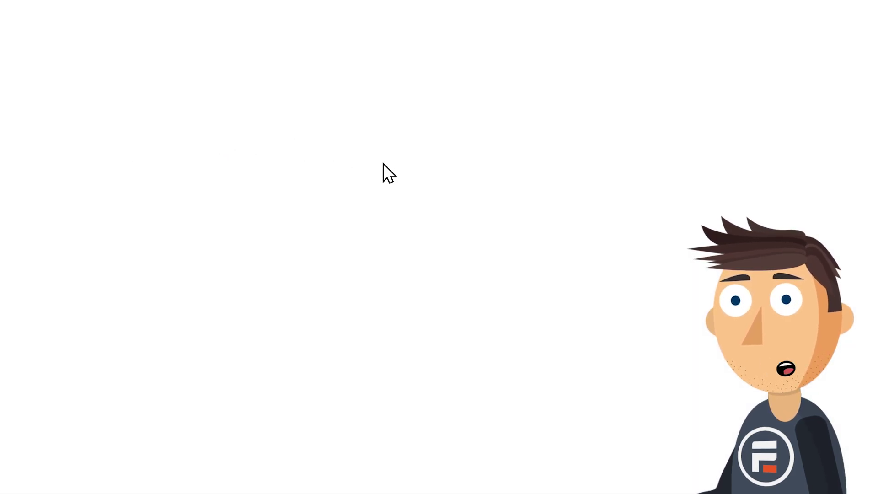
{"action": "left_click", "coordinate": [772, 18]}
{"action": "left_click", "coordinate": [732, 114]}
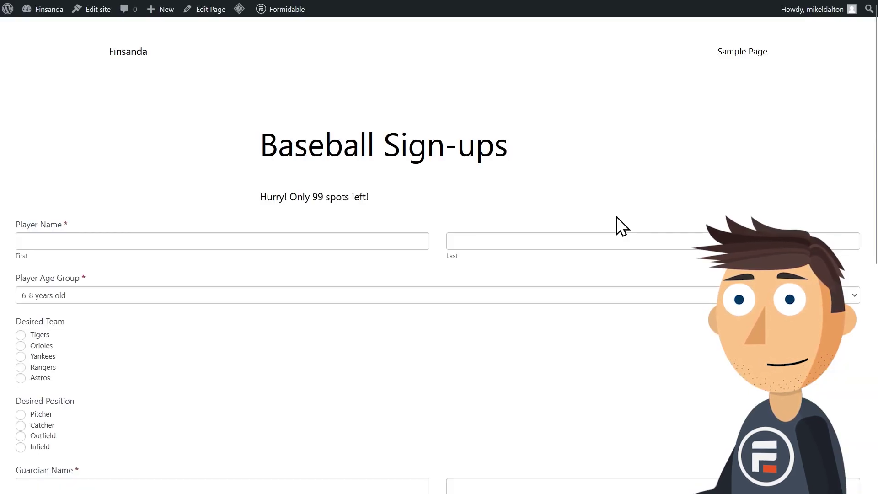